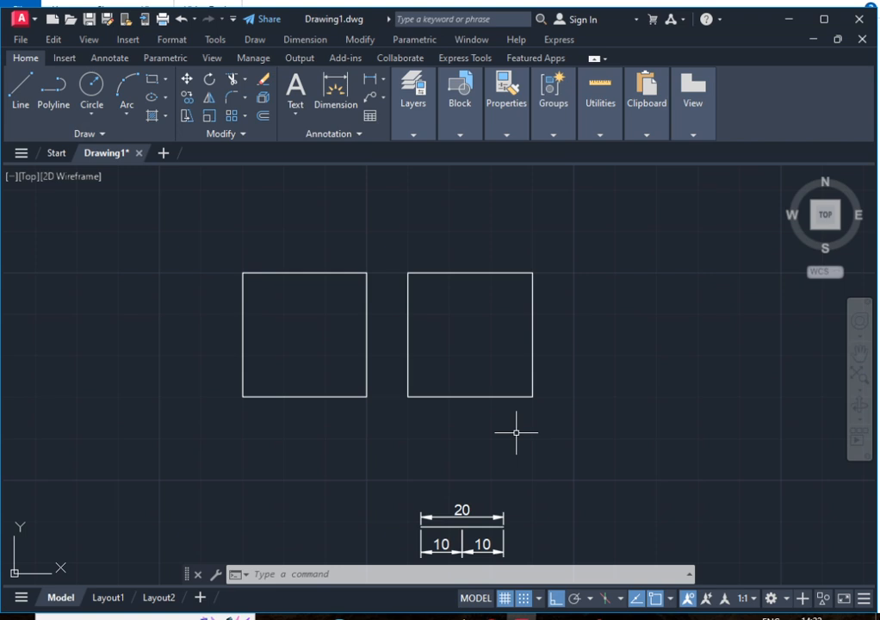
click(592, 598)
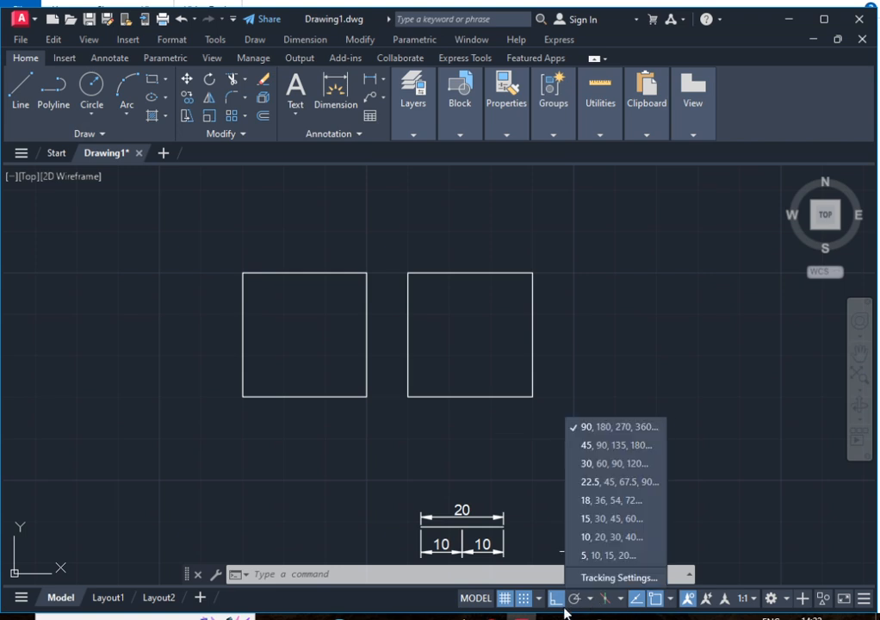
click(557, 603)
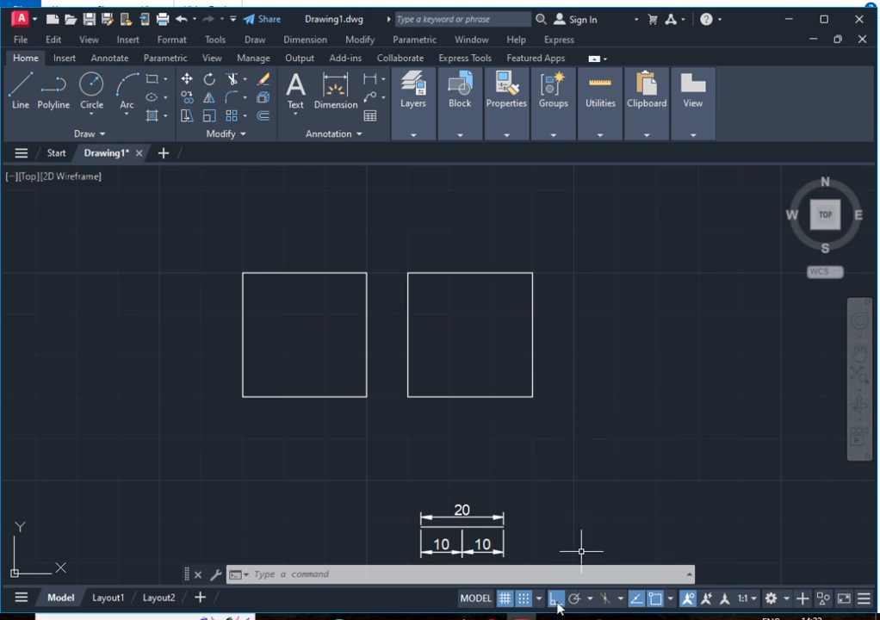
key(F9)
key(F9)
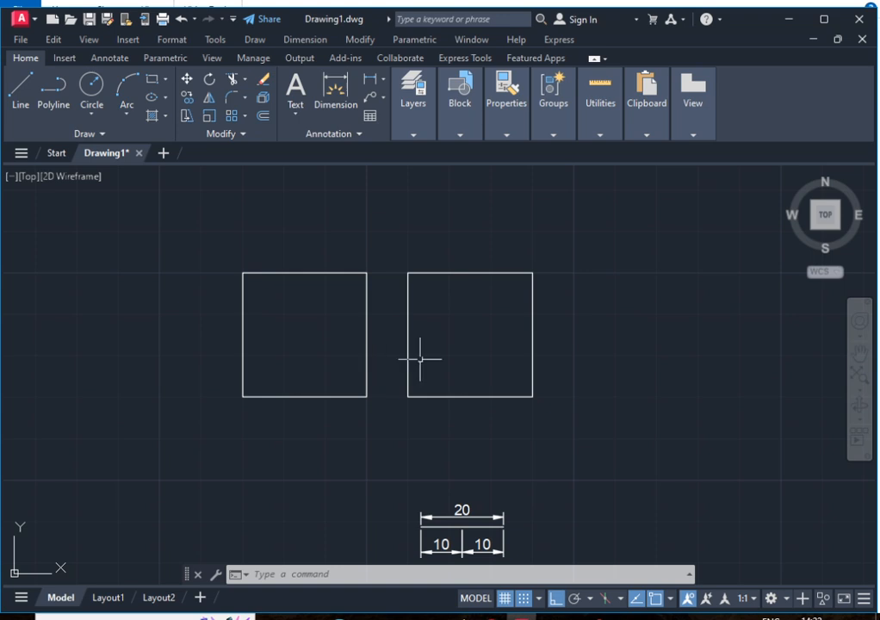
- Select the four sides of the left-hand square one by one, and clear the selection
click(277, 272)
click(256, 311)
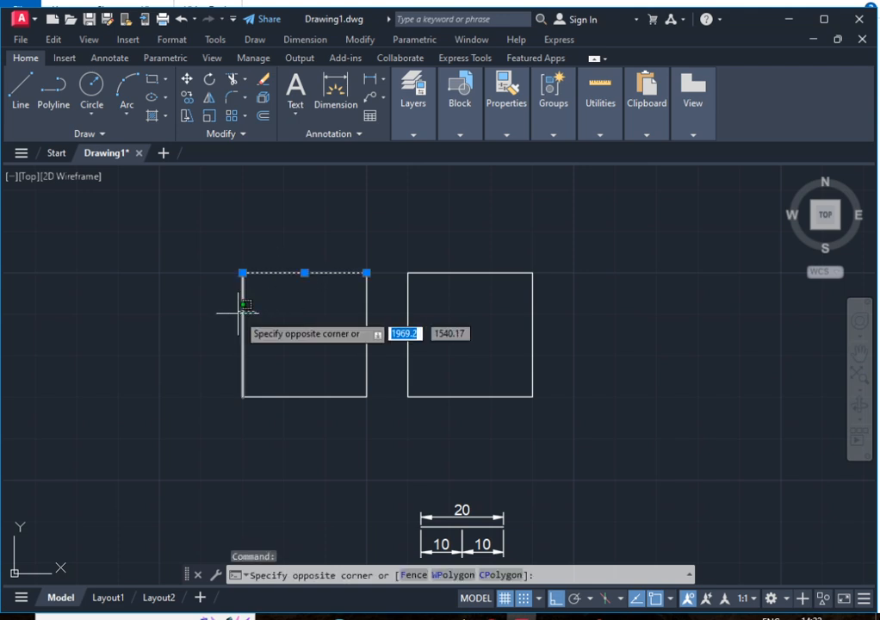
click(239, 313)
click(389, 332)
click(344, 329)
click(342, 415)
click(310, 379)
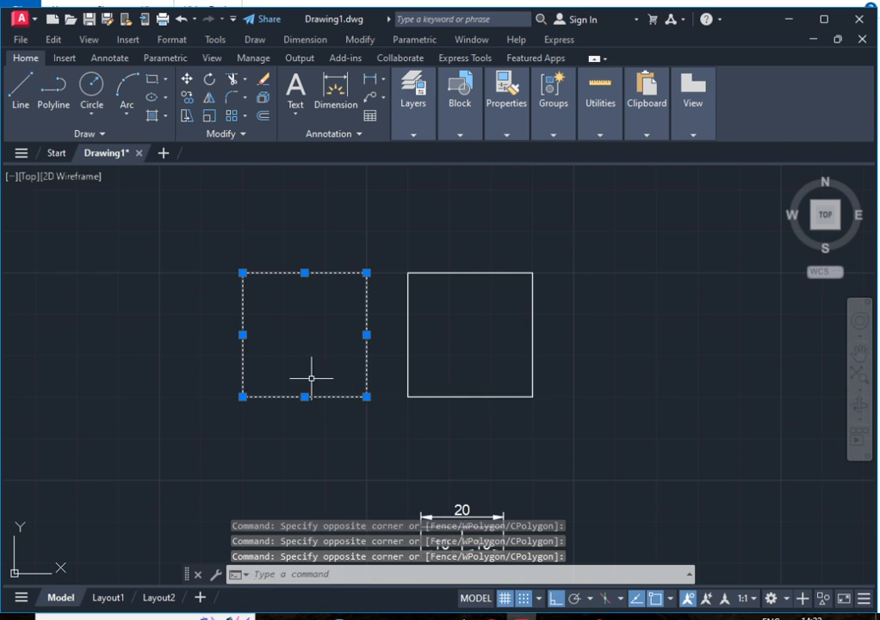
key(Escape)
key(Escape)
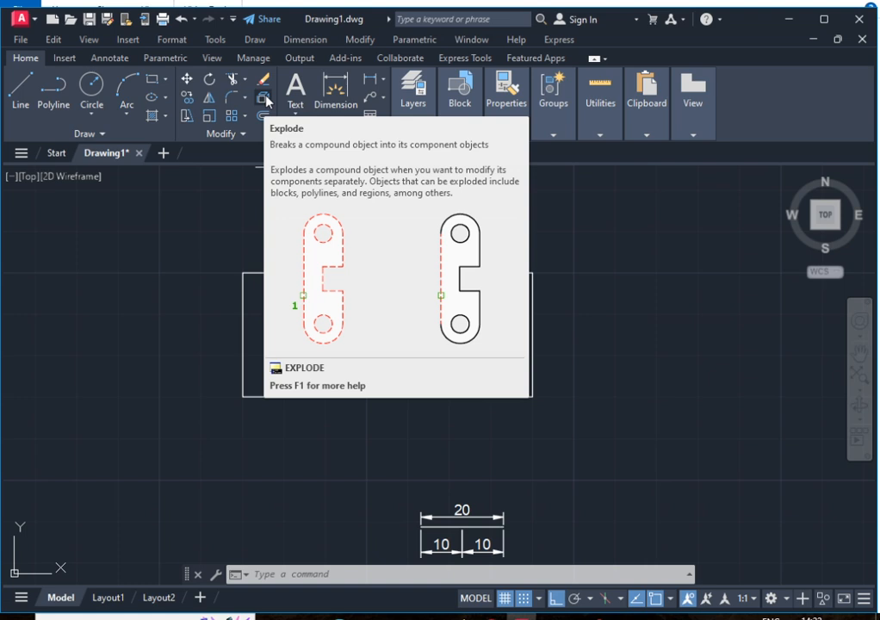
key(Escape)
key(Escape)
key(Escape)
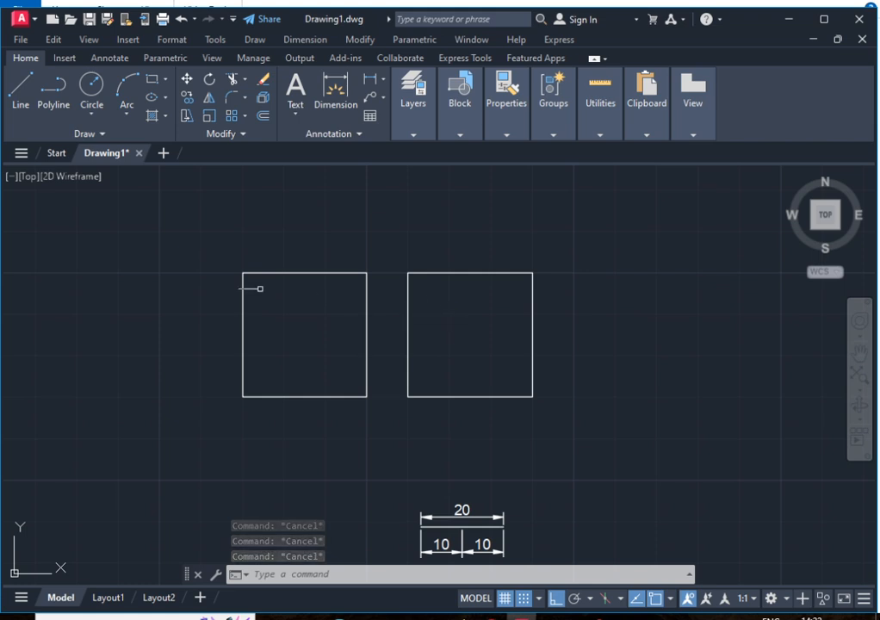
click(160, 219)
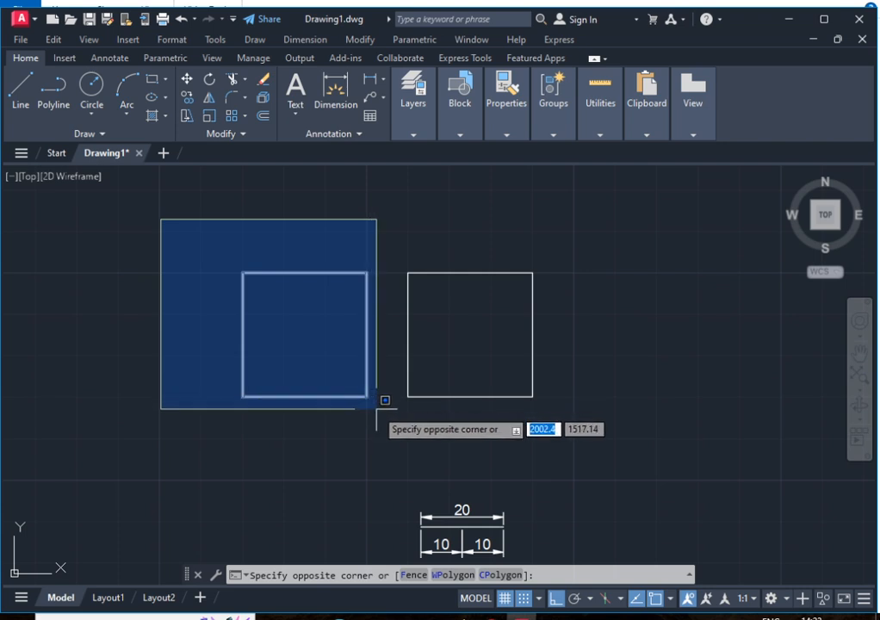
key(Escape)
key(Escape)
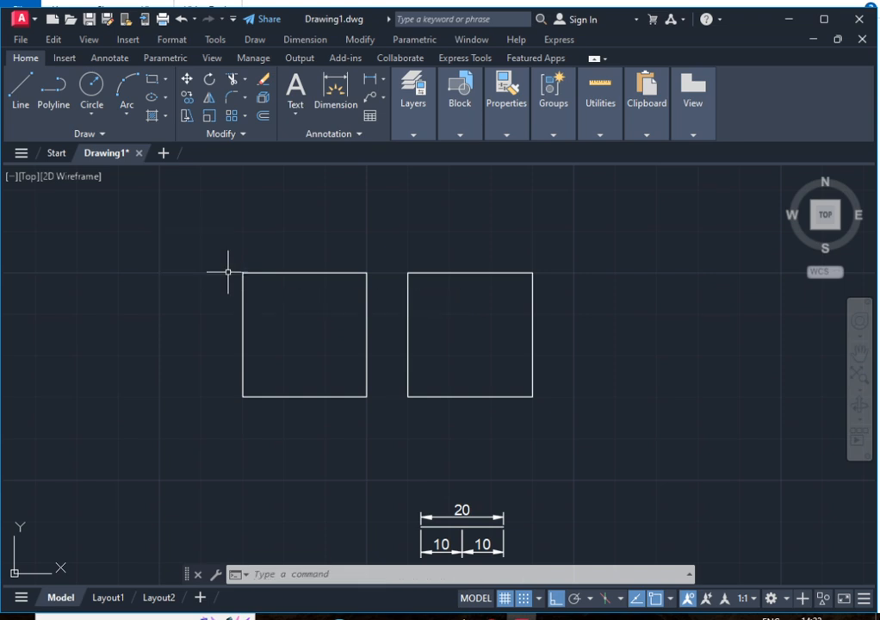
- Erase the left, right and bottom sides of the left-hand square using a crossing selection
click(374, 414)
click(226, 351)
key(Delete)
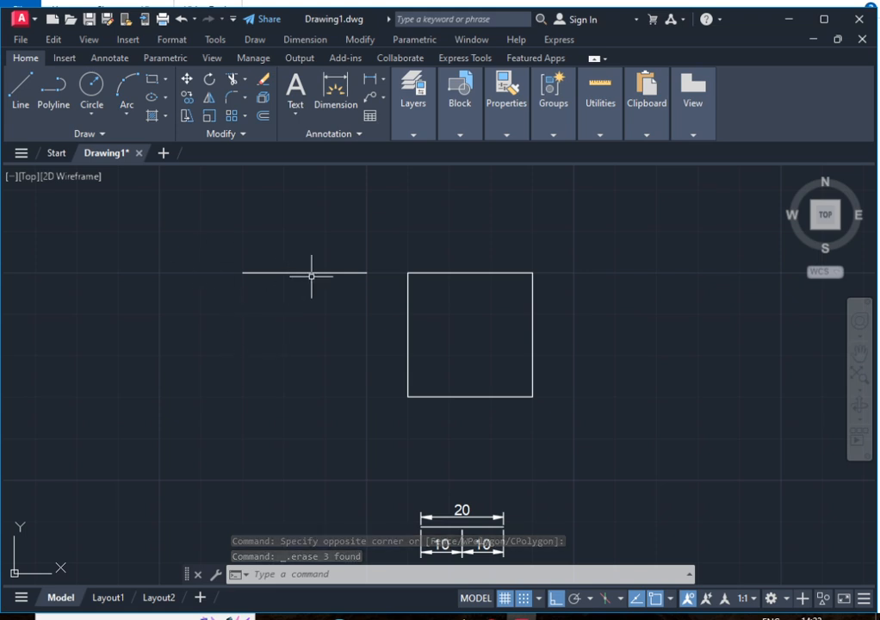
- Erase the remaining horizontal line beside the square using a window selection, and undo the erasure
middle_drag(310, 317, 304, 367)
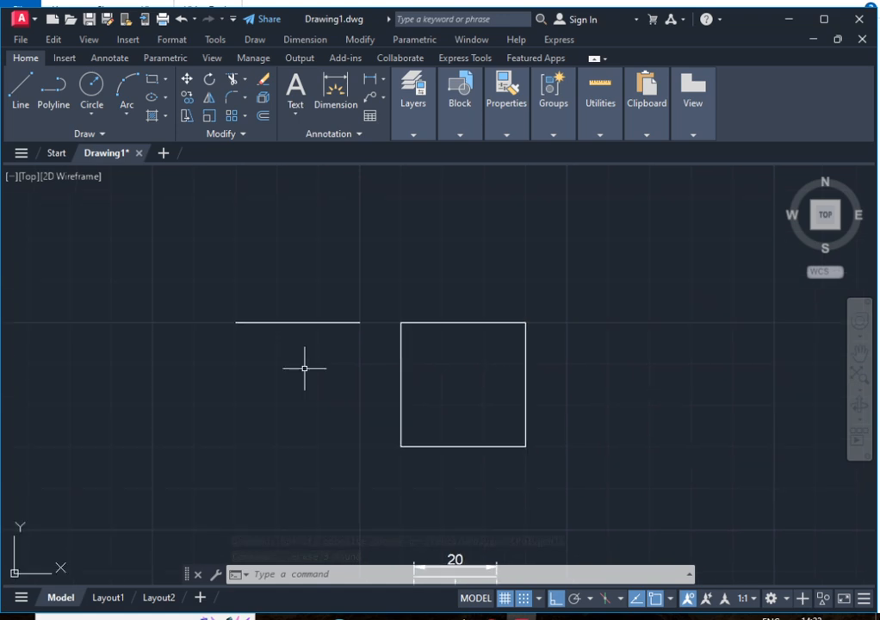
click(214, 285)
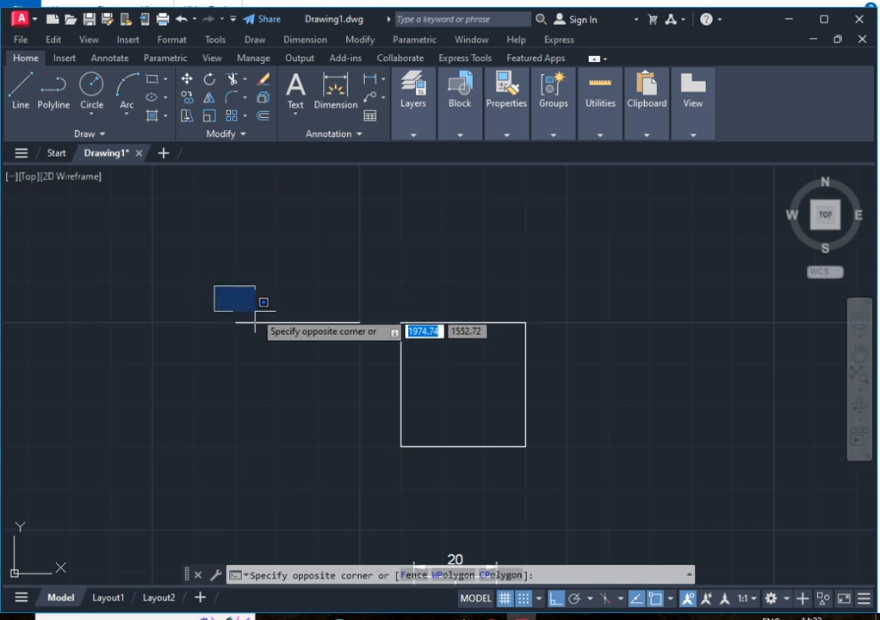
click(370, 354)
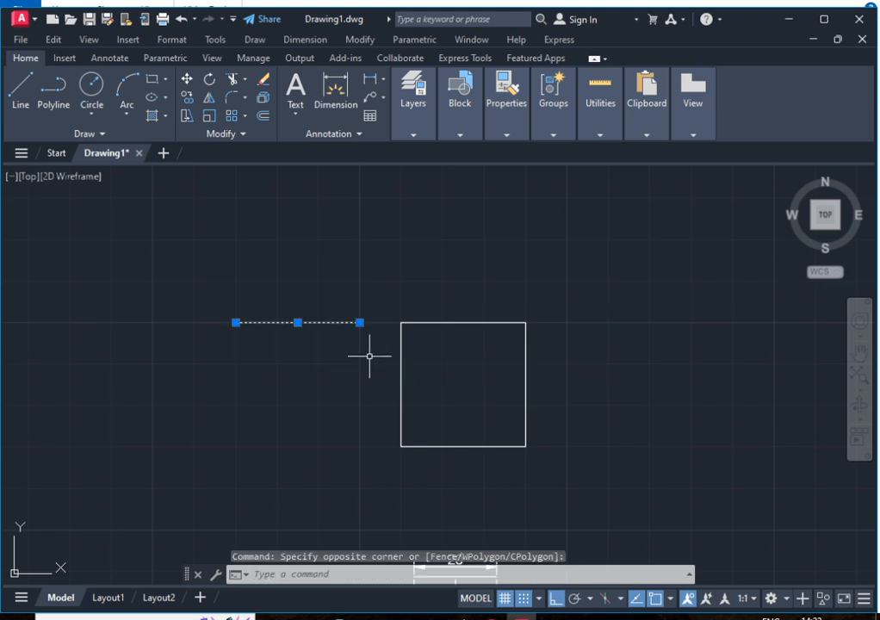
key(Delete)
key(ctrl+z)
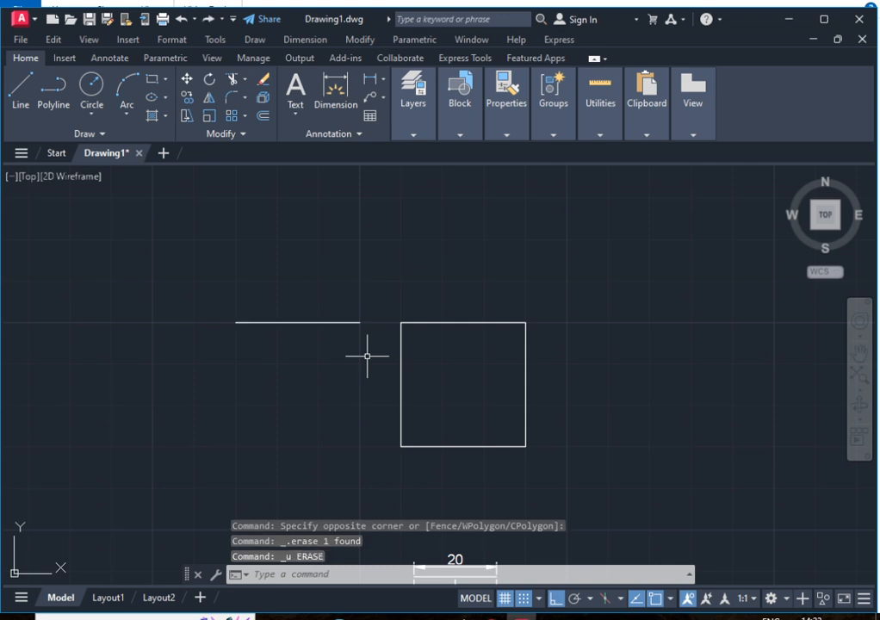
- Try a crossing selection over the gap between the line and the square, and a window selection around both objects
click(407, 272)
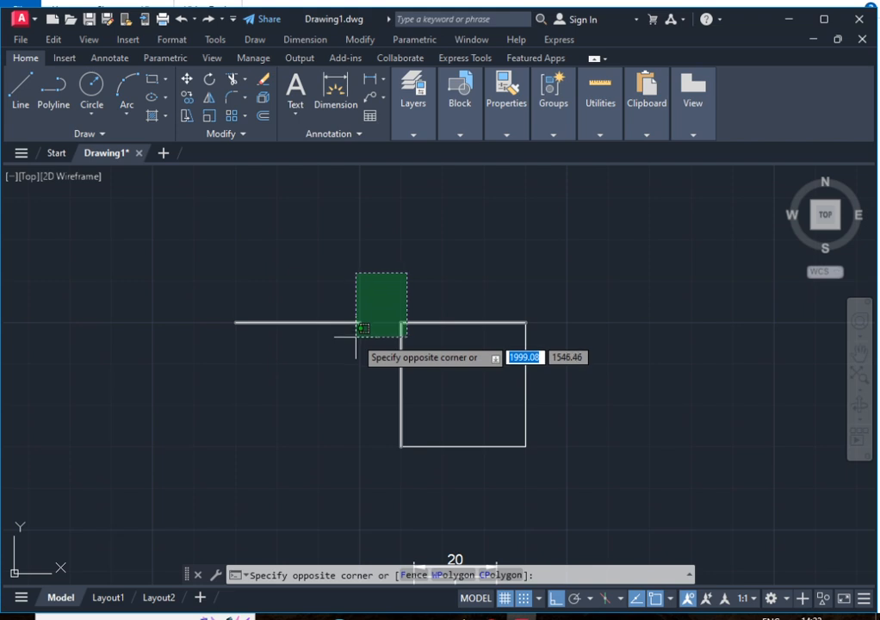
click(356, 336)
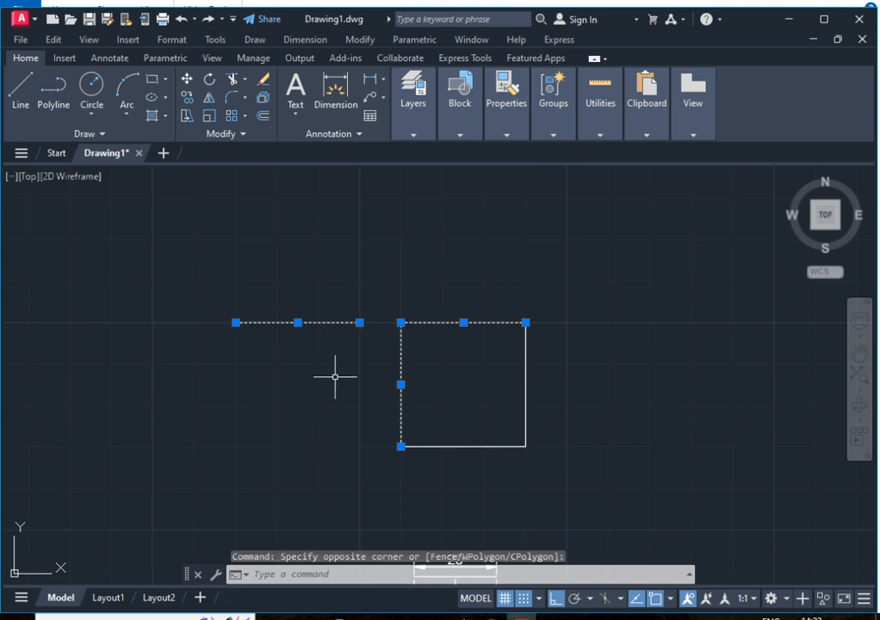
key(Escape)
key(Escape)
click(194, 246)
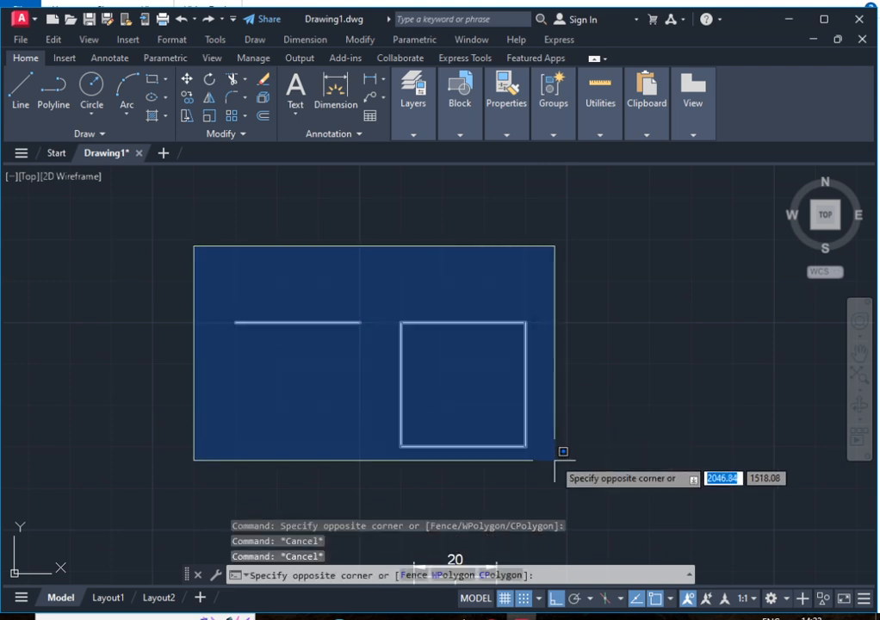
key(Escape)
- Erase the top and right sides of the square using a crossing selection, and undo the erasure
click(695, 272)
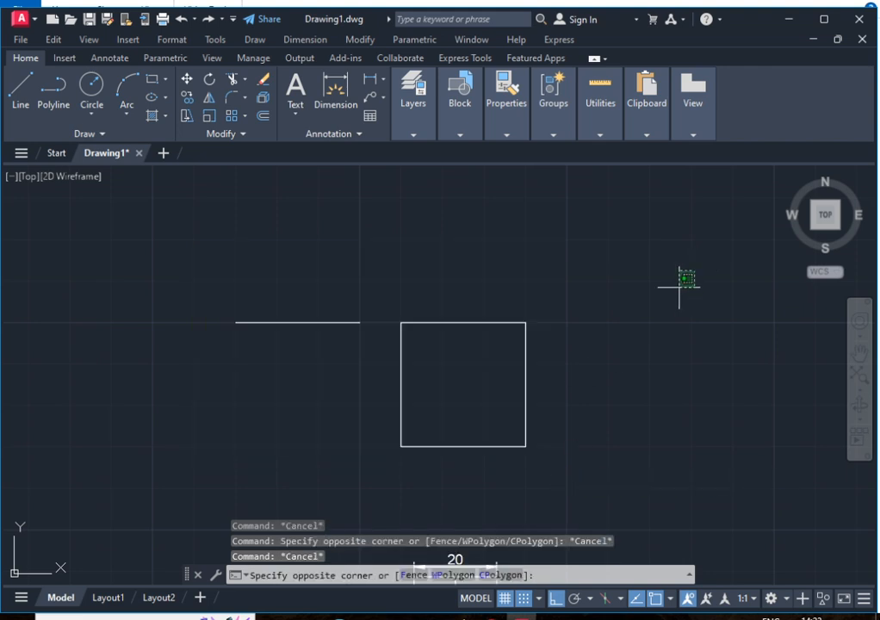
click(487, 360)
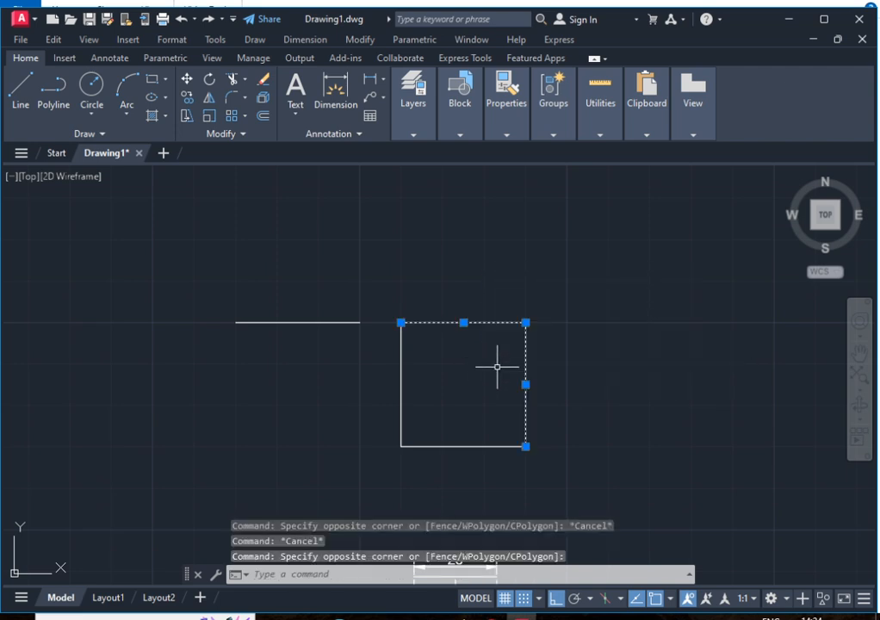
key(Delete)
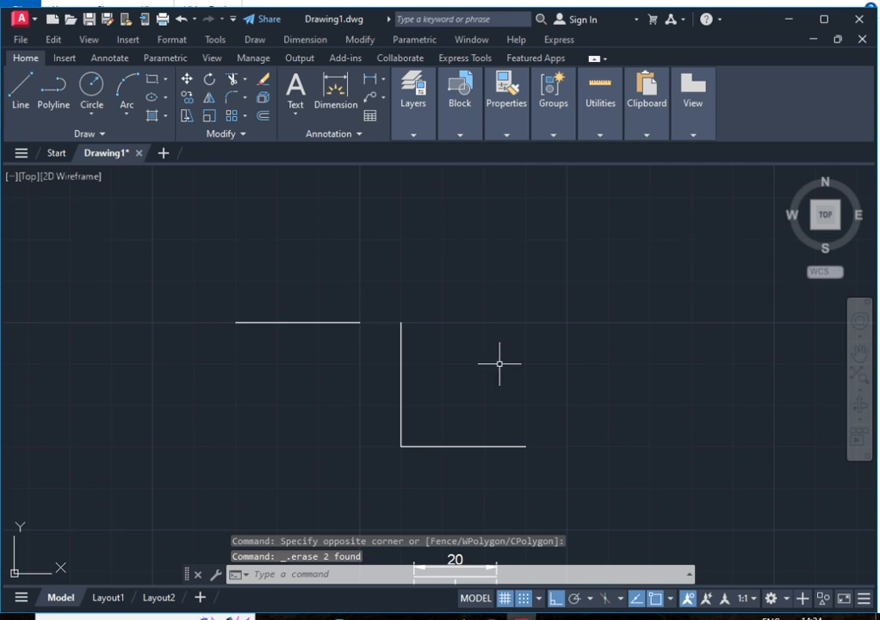
key(ctrl+z)
middle_drag(500, 364, 506, 314)
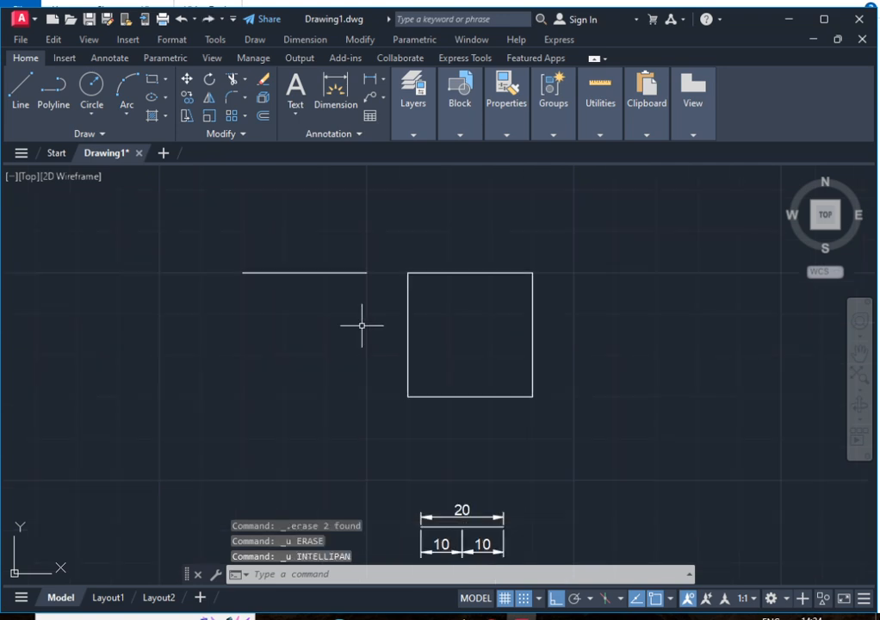
- Erase the horizontal line and the whole square together using one window selection
click(197, 227)
click(709, 452)
key(Delete)
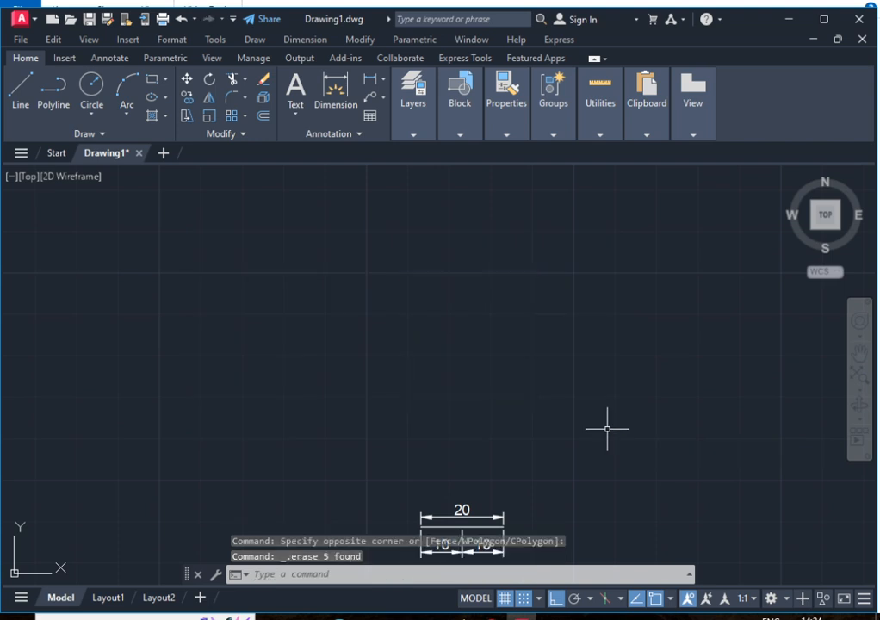
- Draw a circle by centre and radius in the cleared area above the dimensioned line, with a radius of 30
click(92, 117)
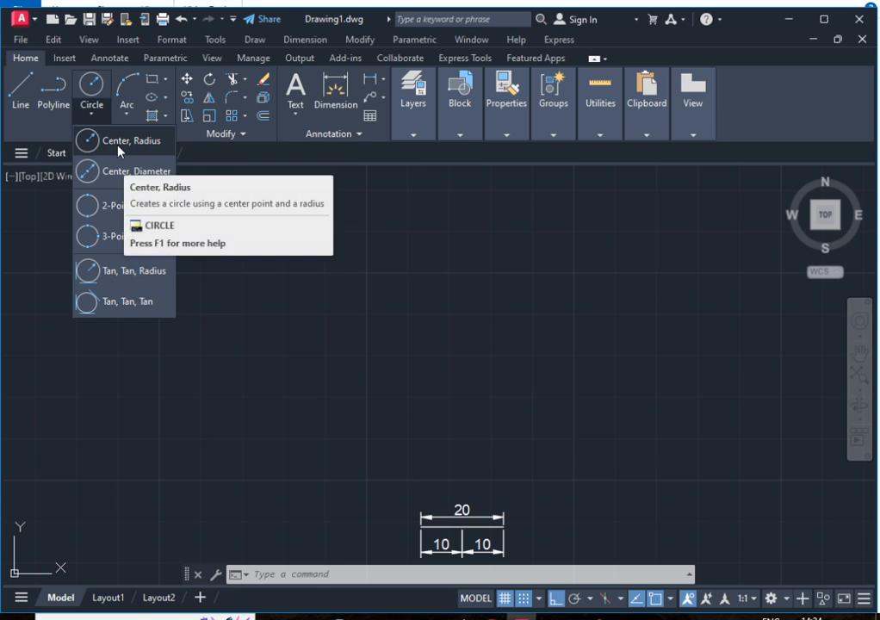
click(119, 143)
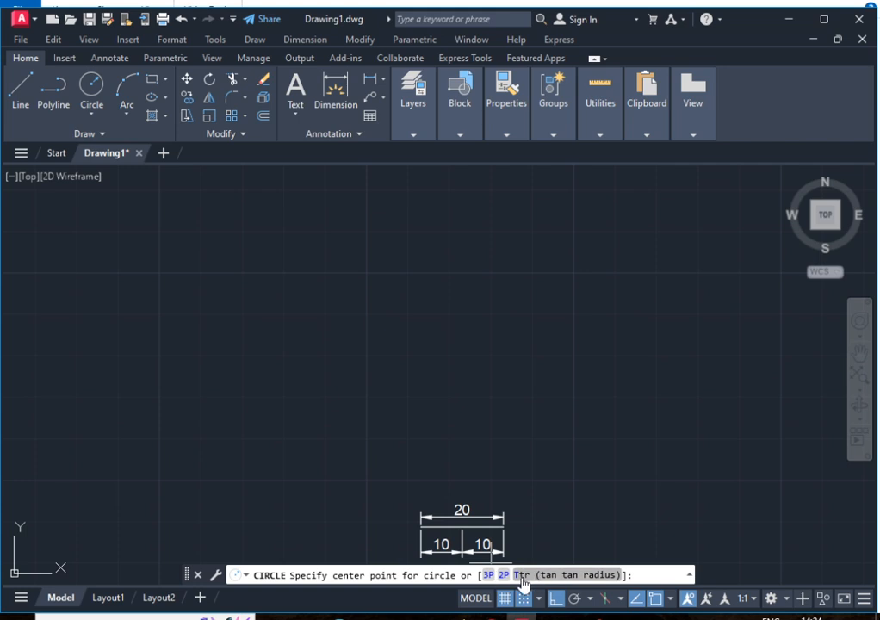
click(96, 113)
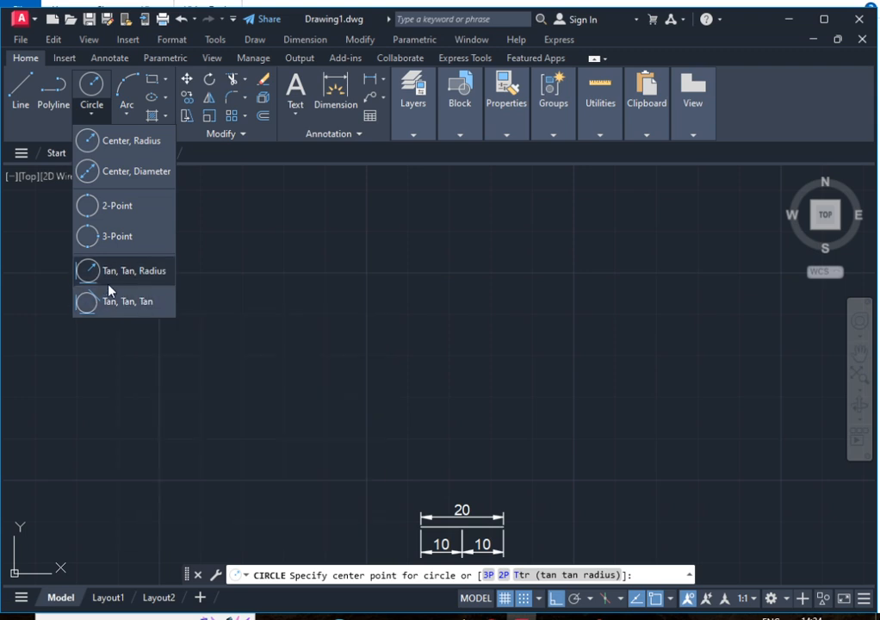
click(112, 151)
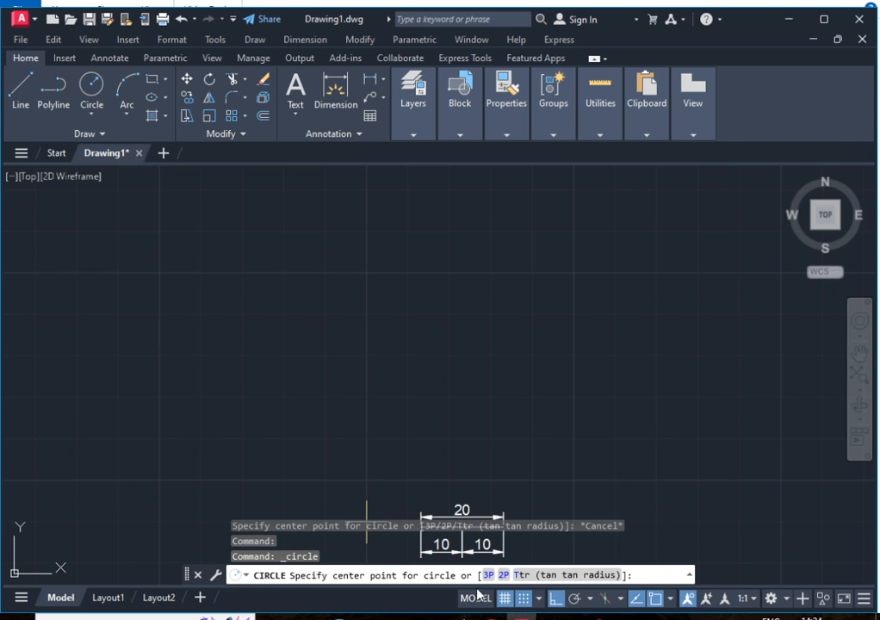
click(366, 397)
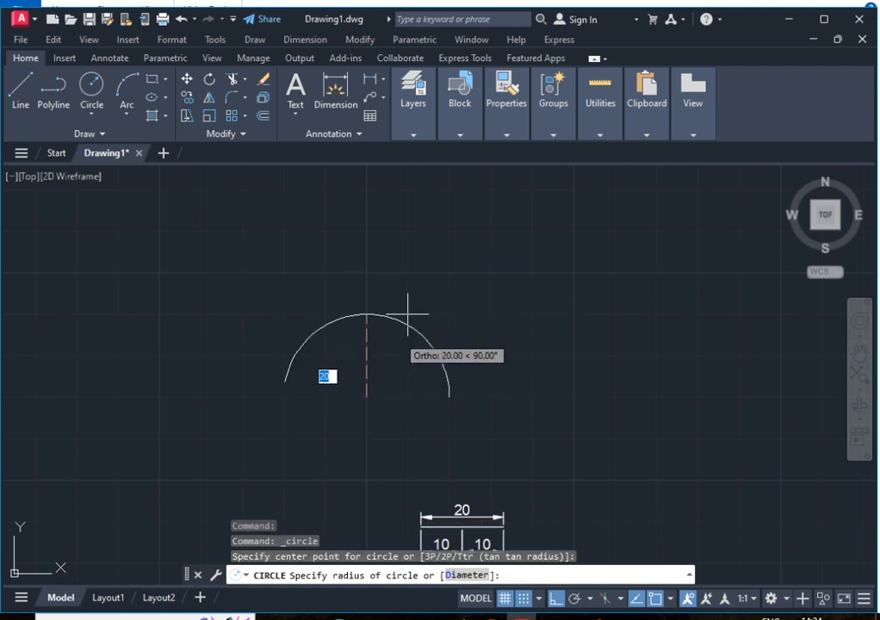
text(3)
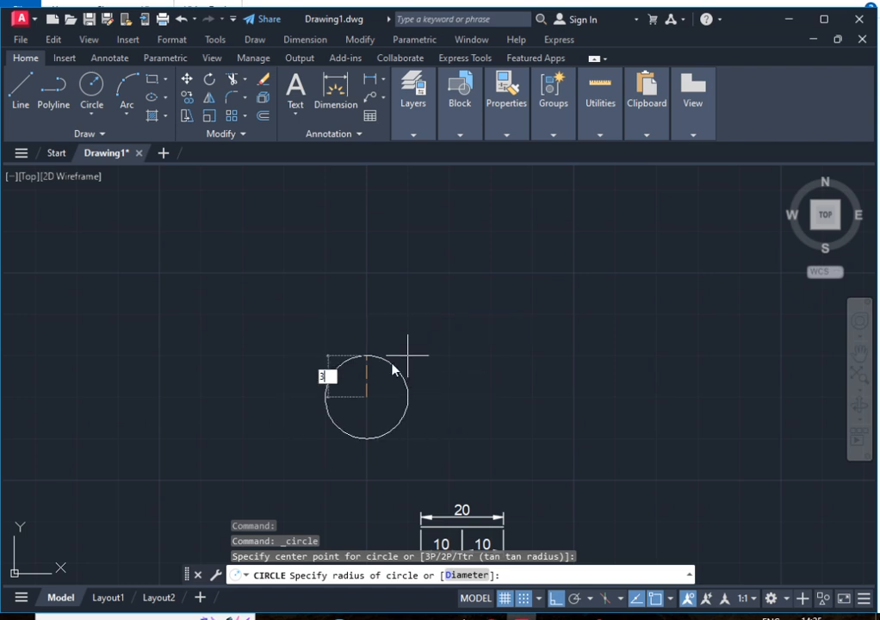
text(0)
key(Return)
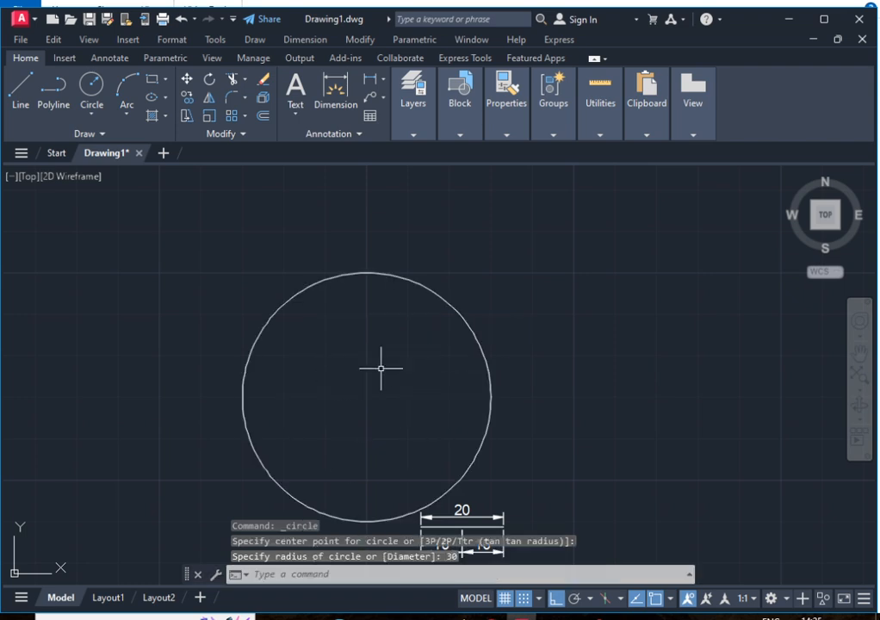
- Add a radius dimension to the circle with object snap and ortho turned off, placing its text outside the upper-right edge
middle_drag(409, 357, 390, 318)
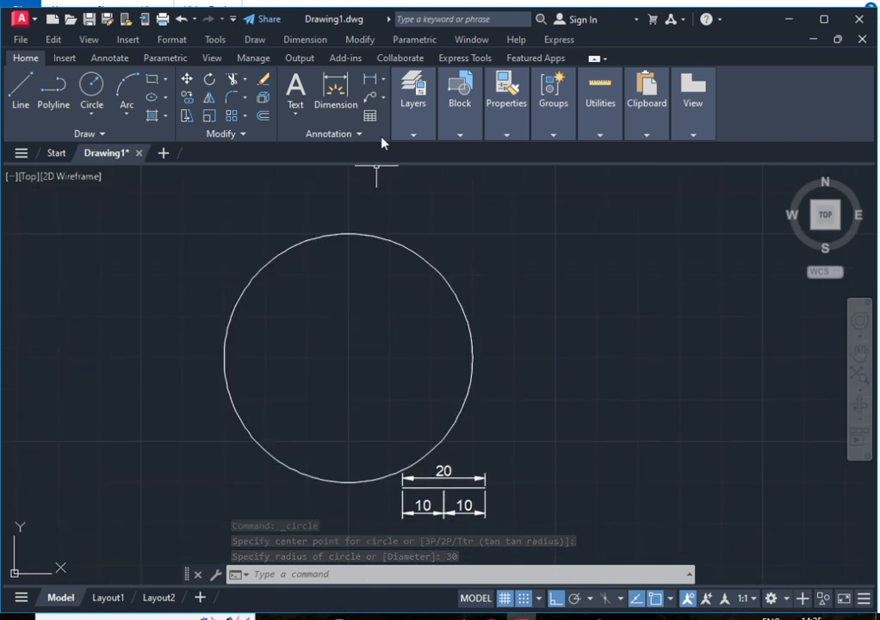
click(382, 79)
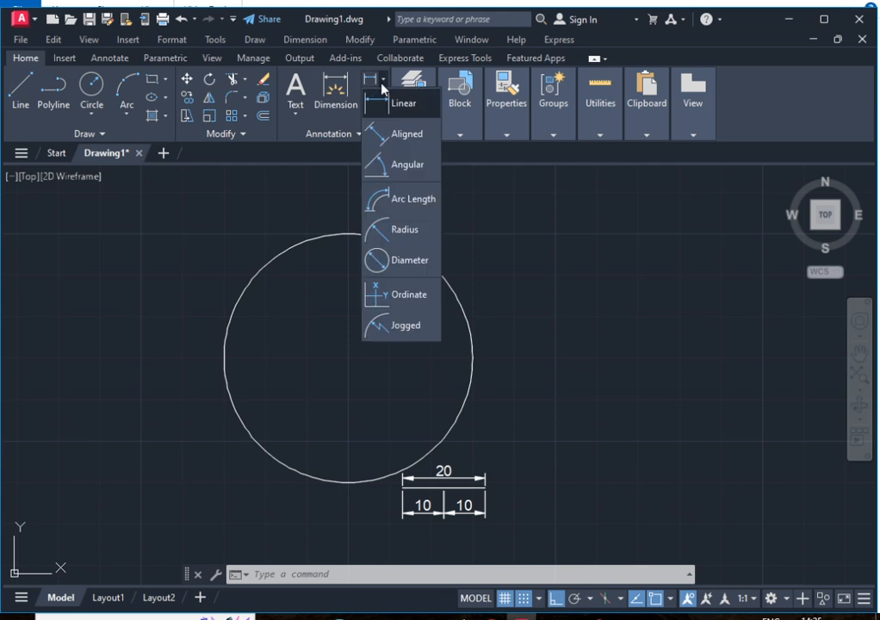
click(390, 242)
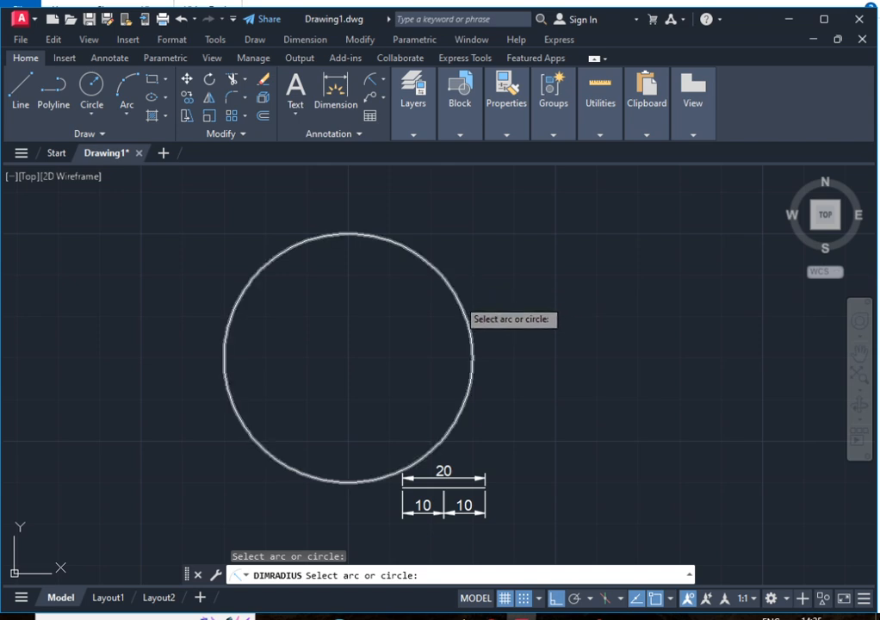
click(473, 316)
click(654, 599)
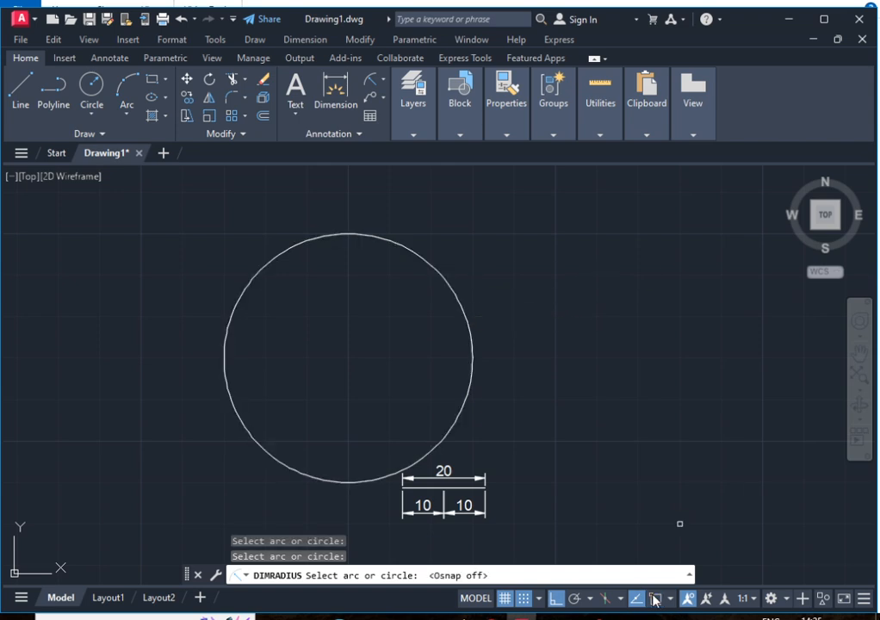
click(556, 600)
click(472, 355)
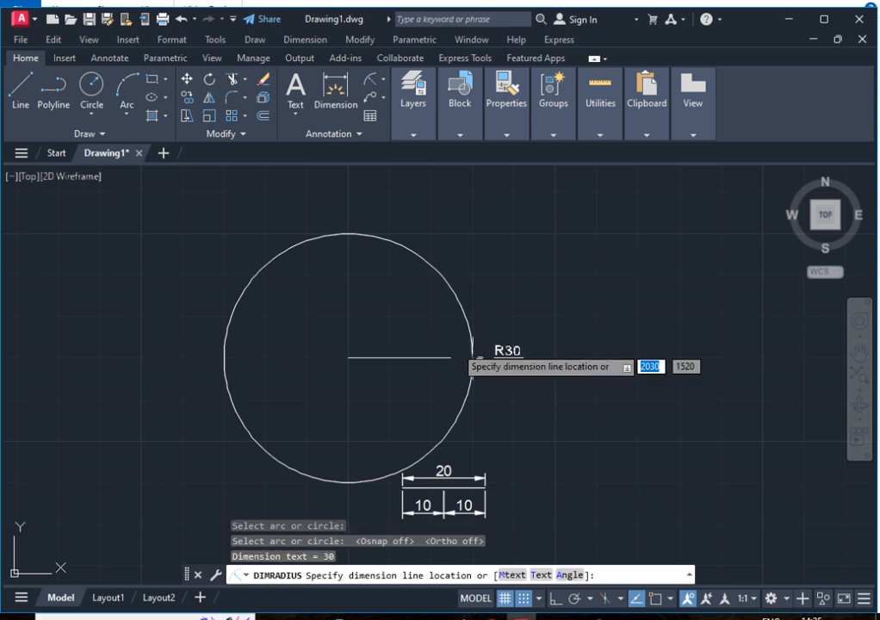
click(520, 312)
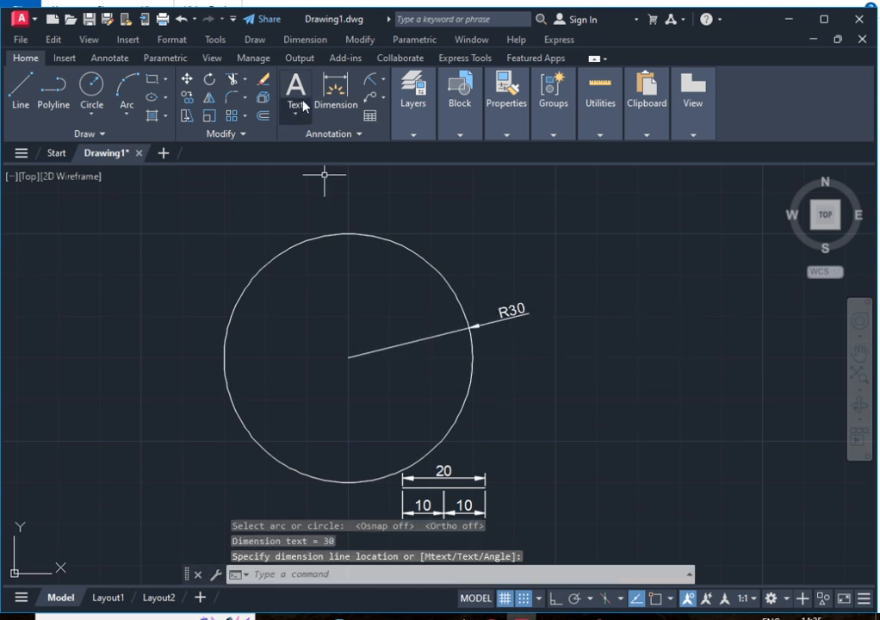
- Add a diameter dimension to the circle, placing its text outside the circle's upper-left edge
click(384, 80)
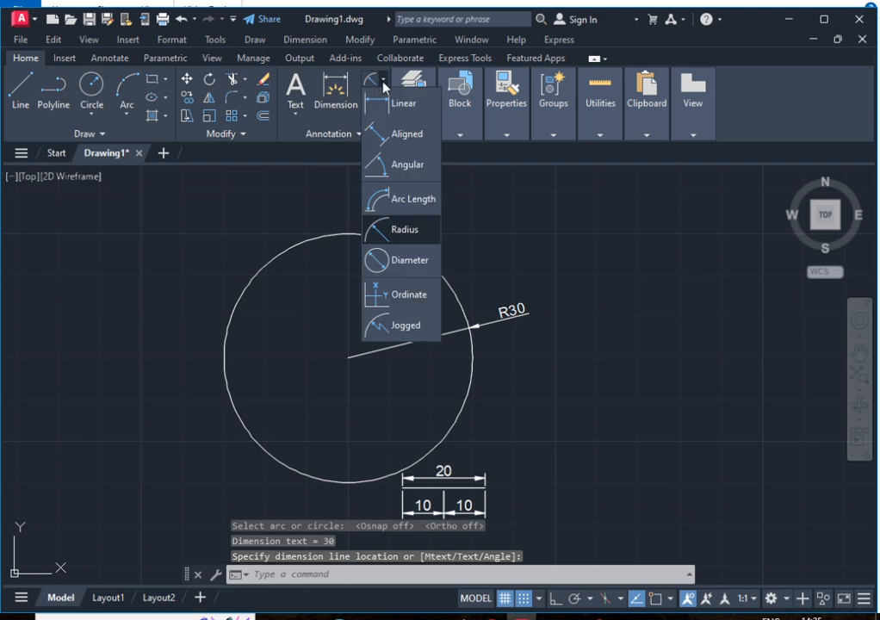
click(420, 269)
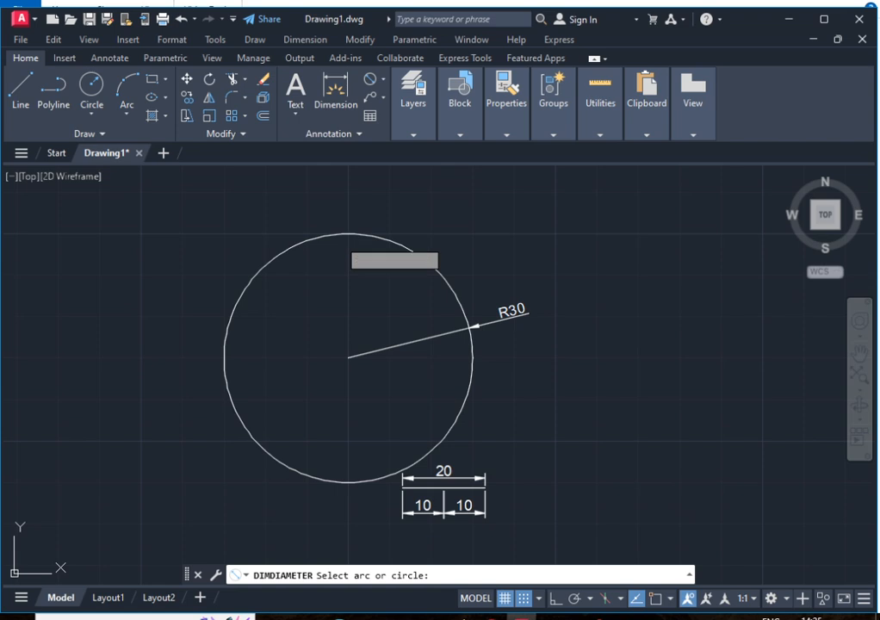
click(340, 236)
click(258, 222)
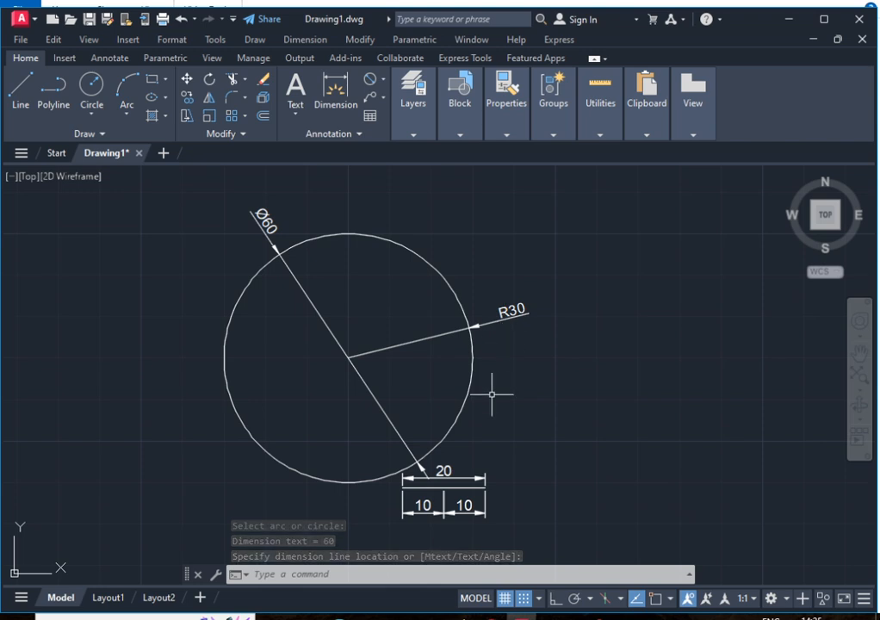
key(Escape)
middle_drag(606, 401, 533, 394)
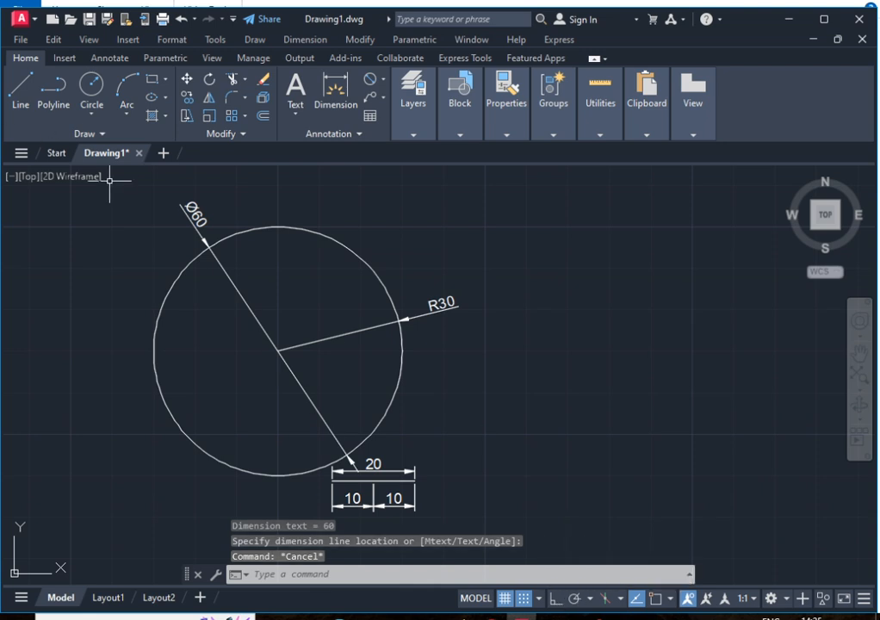
click(16, 102)
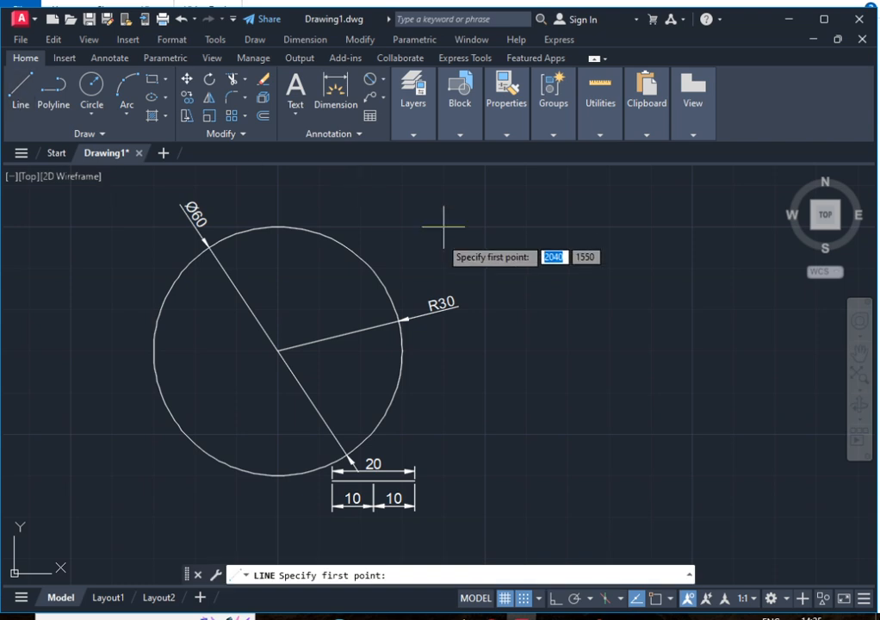
click(556, 599)
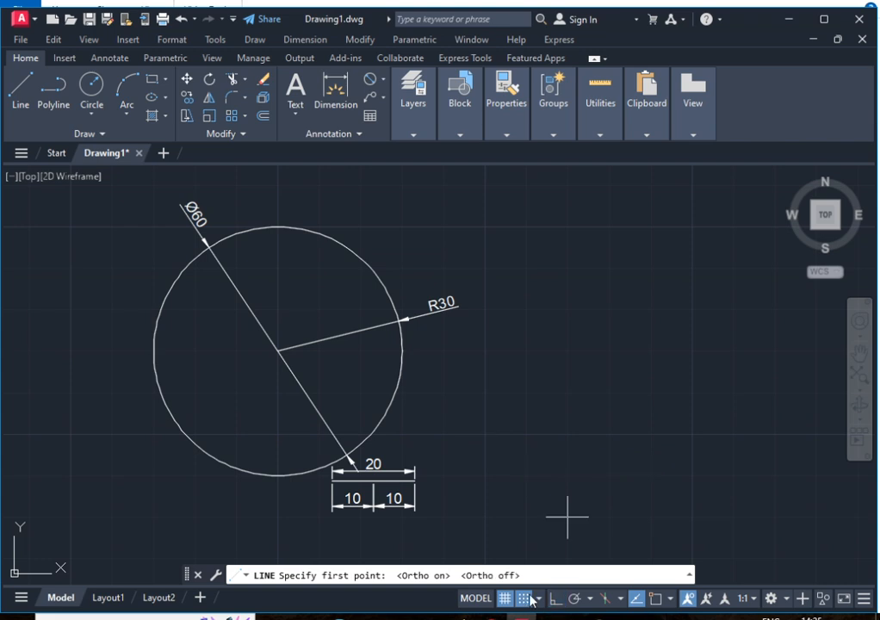
key(Escape)
key(Escape)
key(Escape)
- With ortho on, start a line in the empty area right of the circle and draw its first segment 10 units straight up
key(F8)
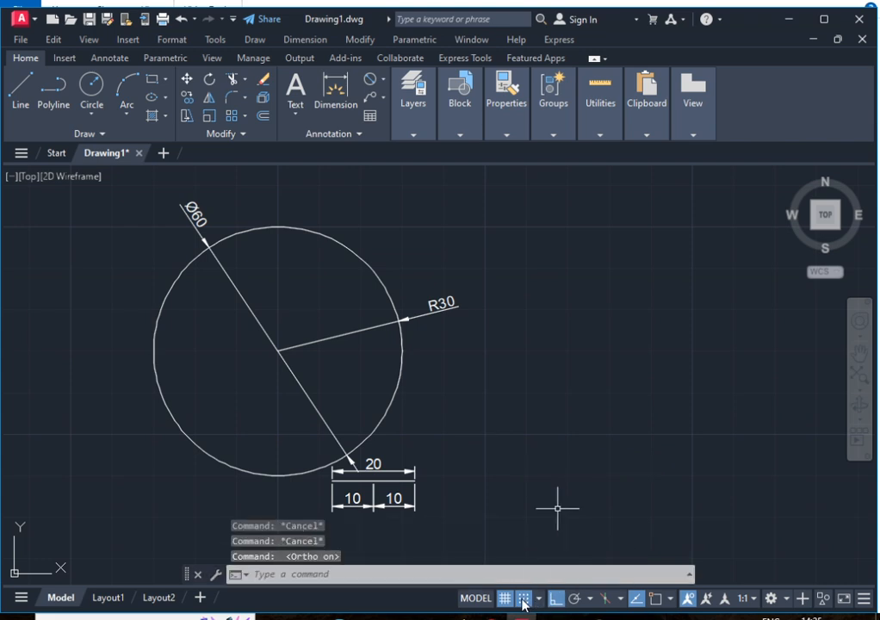
click(523, 600)
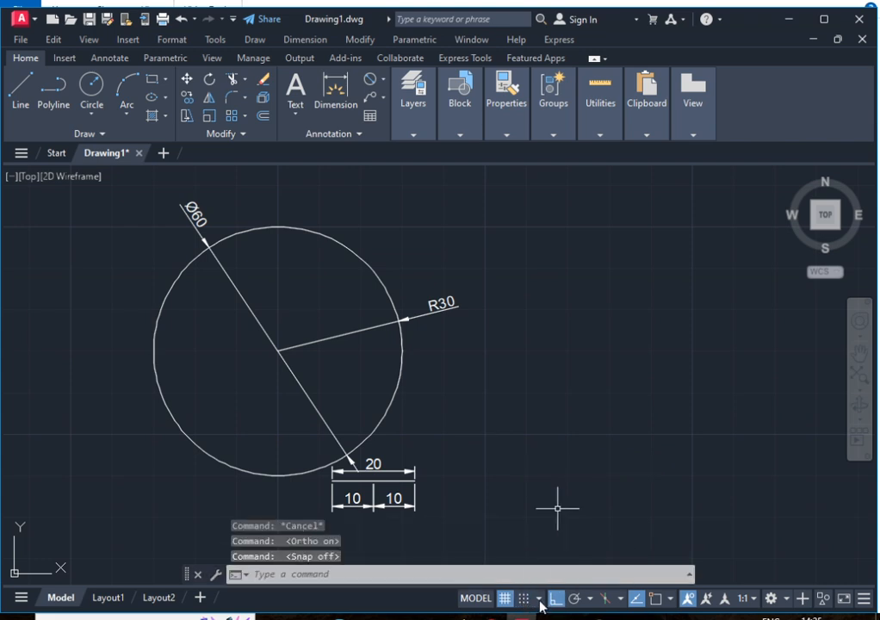
click(17, 94)
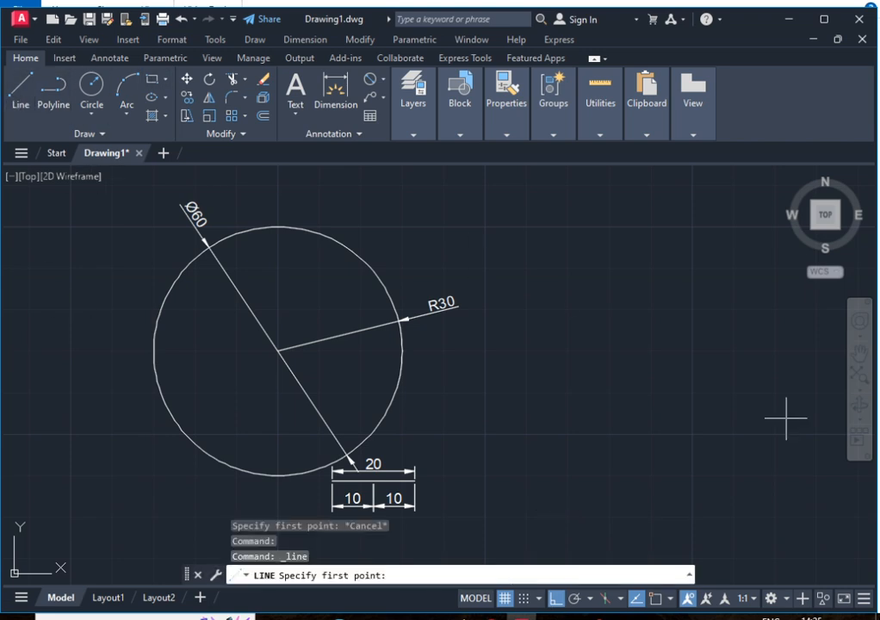
click(545, 428)
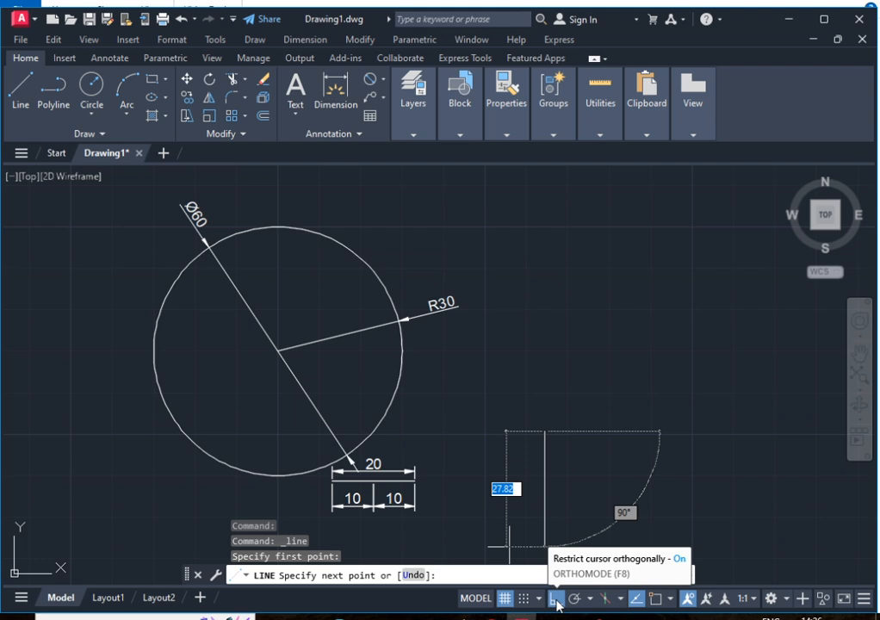
key(F9)
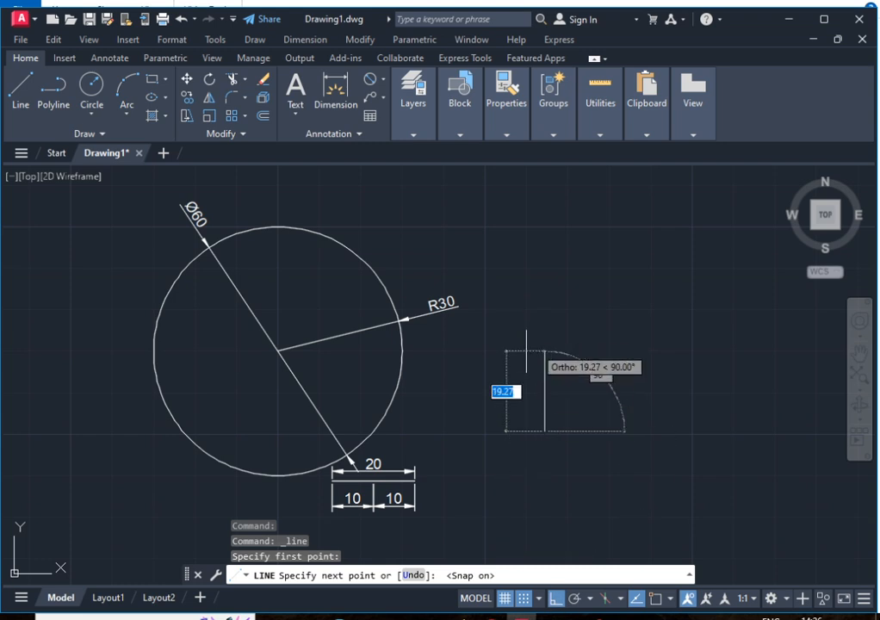
text(10)
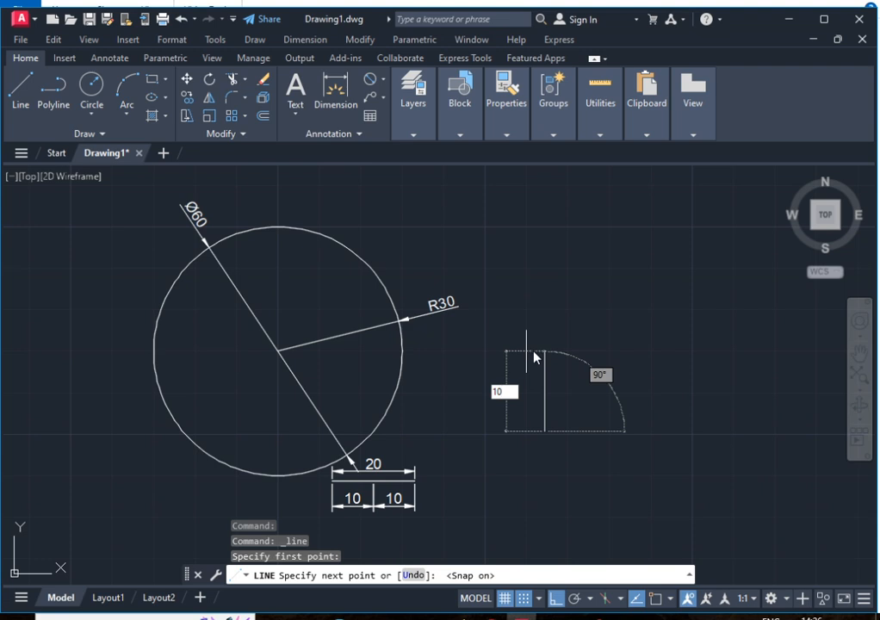
key(Return)
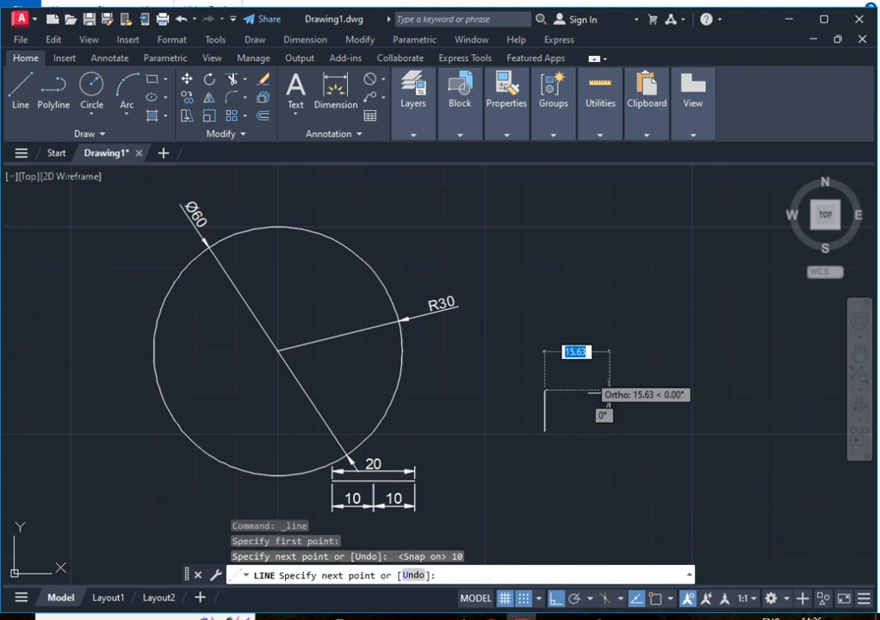
- Continue the line with segments 45 units to the right, 30 units up and 50 units to the left
text(45)
key(Return)
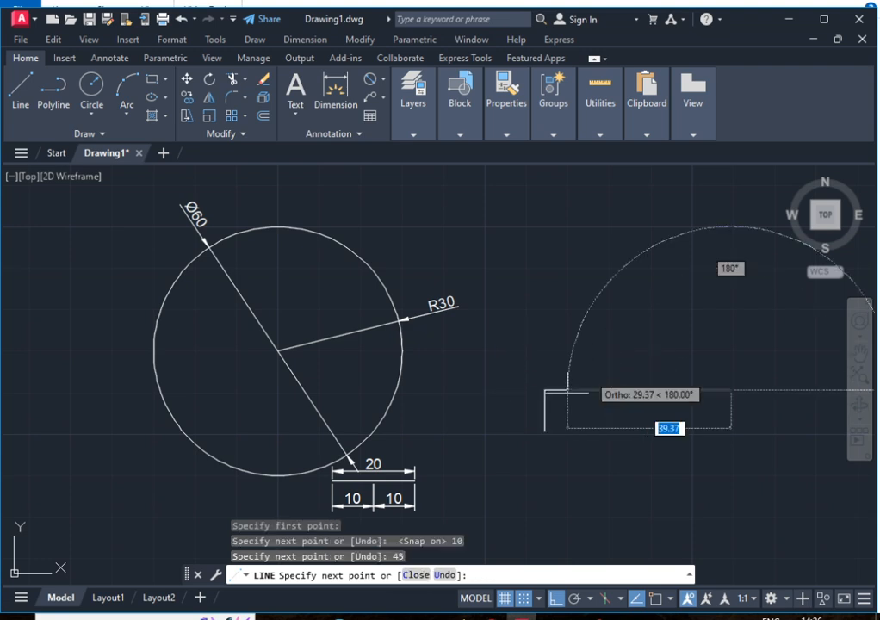
scroll(454, 410, down, 2)
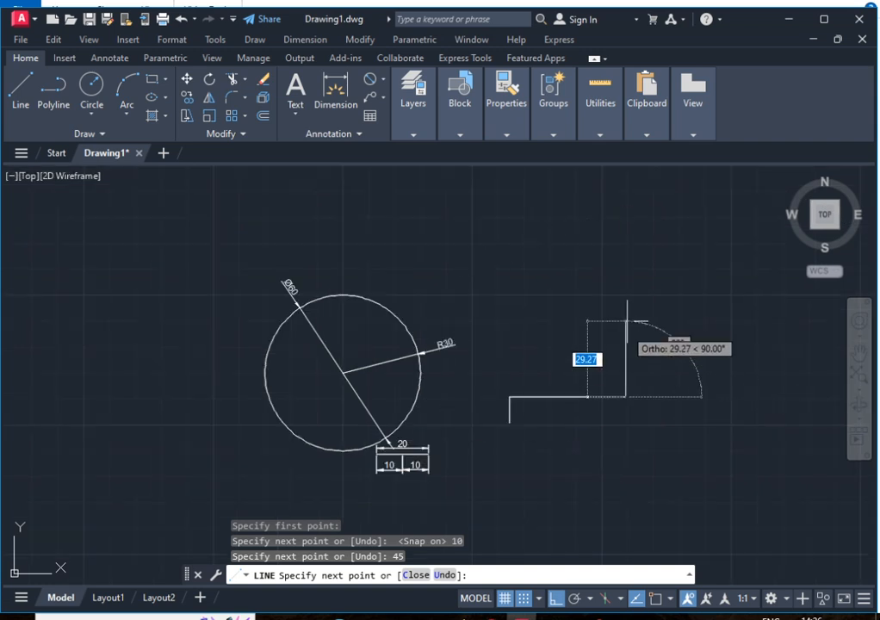
text(30)
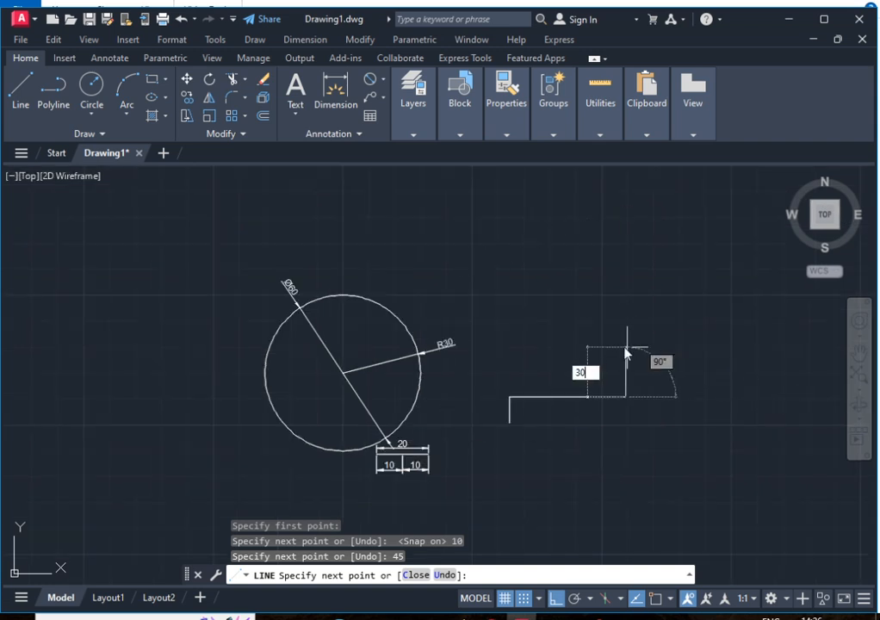
key(Return)
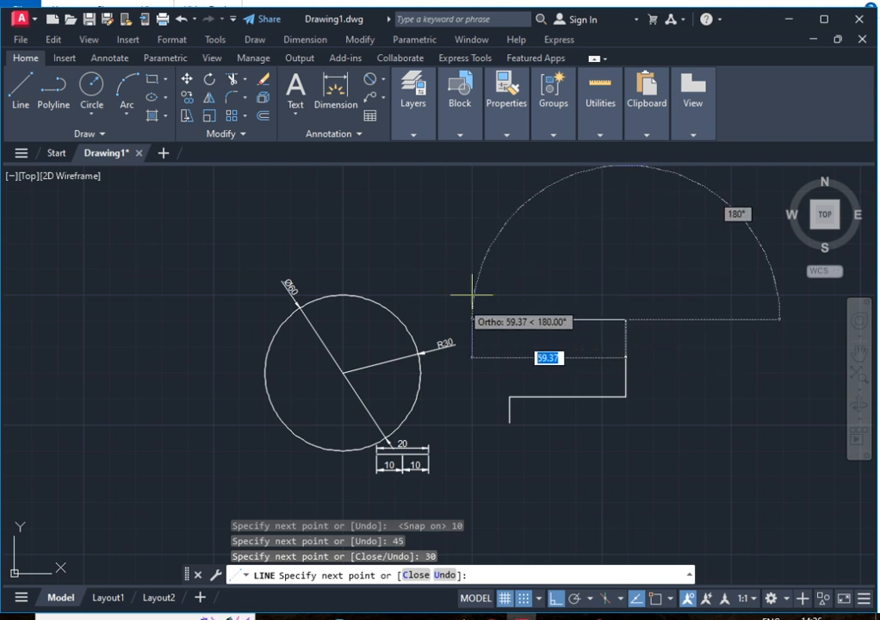
text(50)
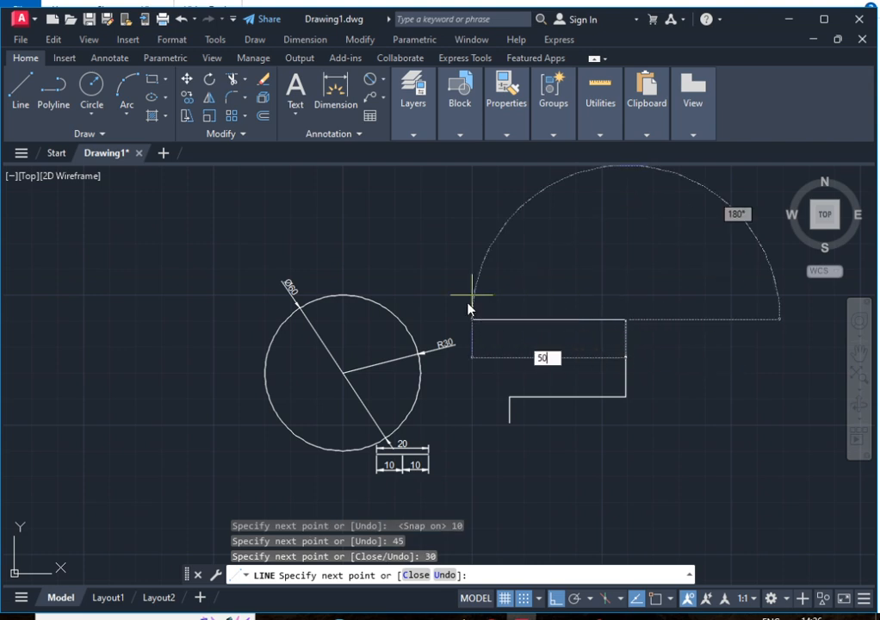
key(Return)
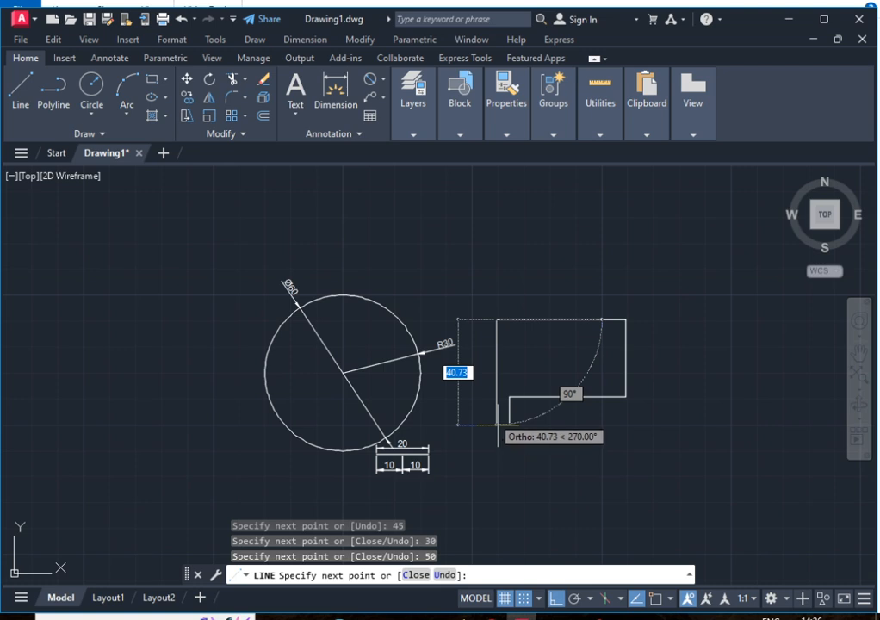
- Extend the stepped outline 30 units down, 20 units to the left and 10 units down
text(30)
key(Return)
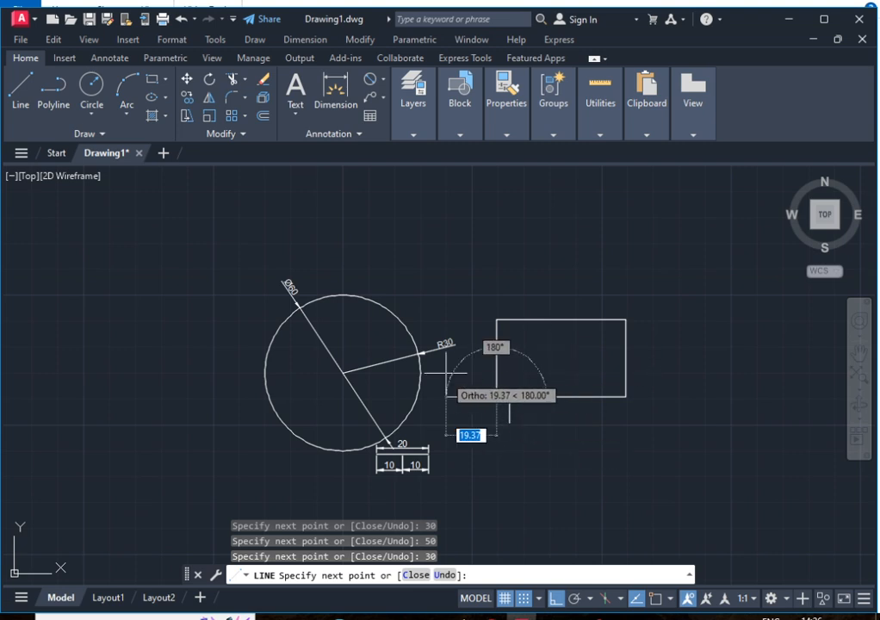
text(20)
key(Return)
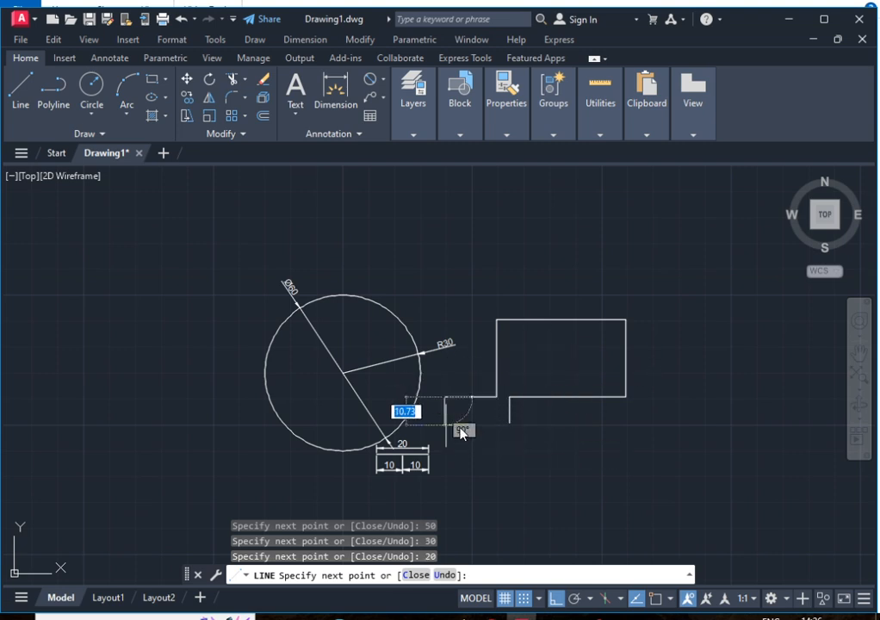
text(10)
key(Return)
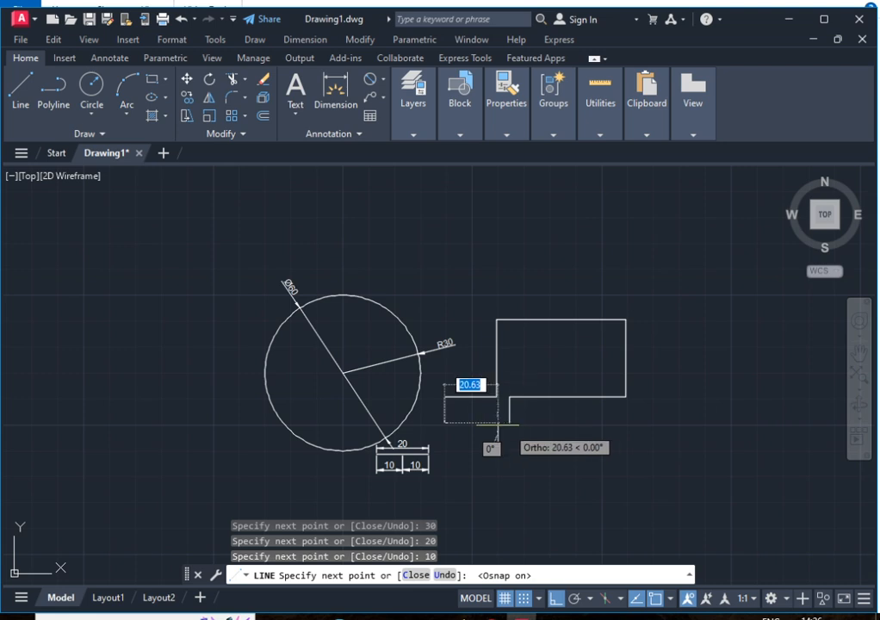
- Turn object snap on and grid snap off for the next segment of the stepped outline
click(524, 597)
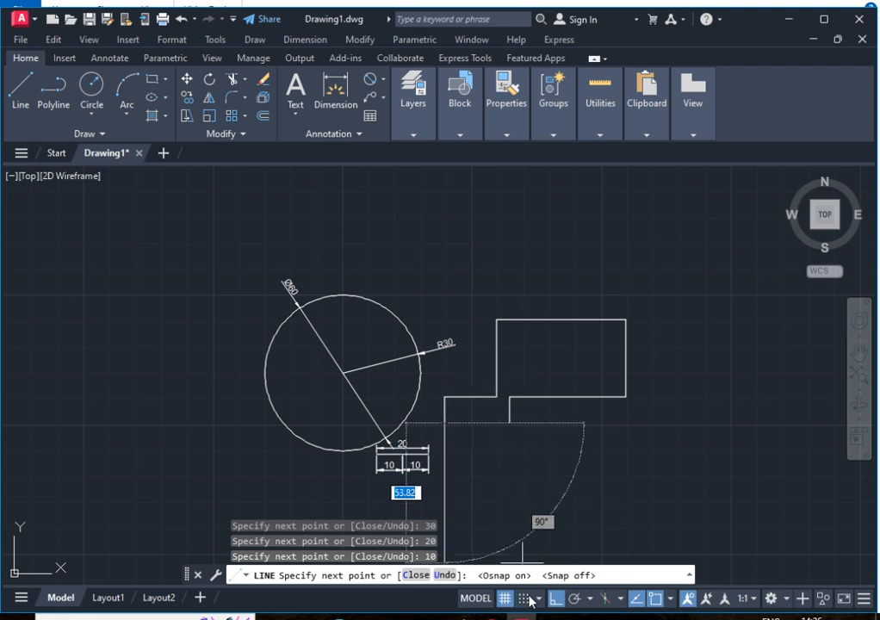